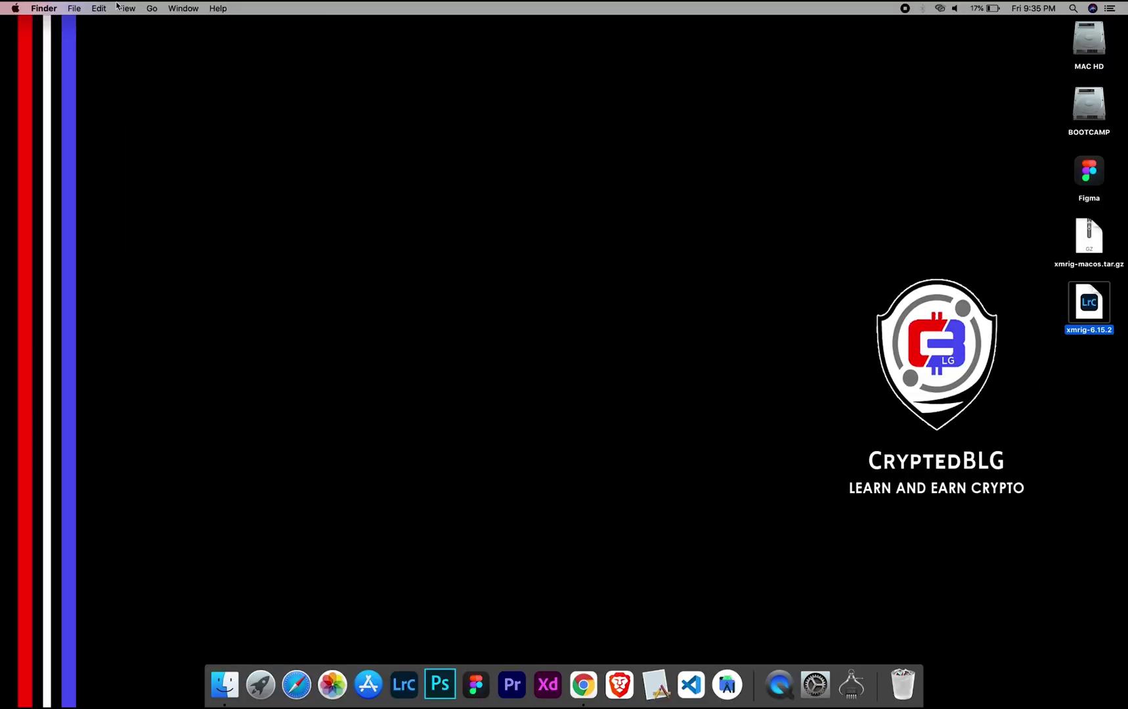
# Step: Check this Mac's specs in About This Mac, then unpack xmrig-macos.tar.gz into xmrig-6.15.2
pyautogui.click(15, 9)
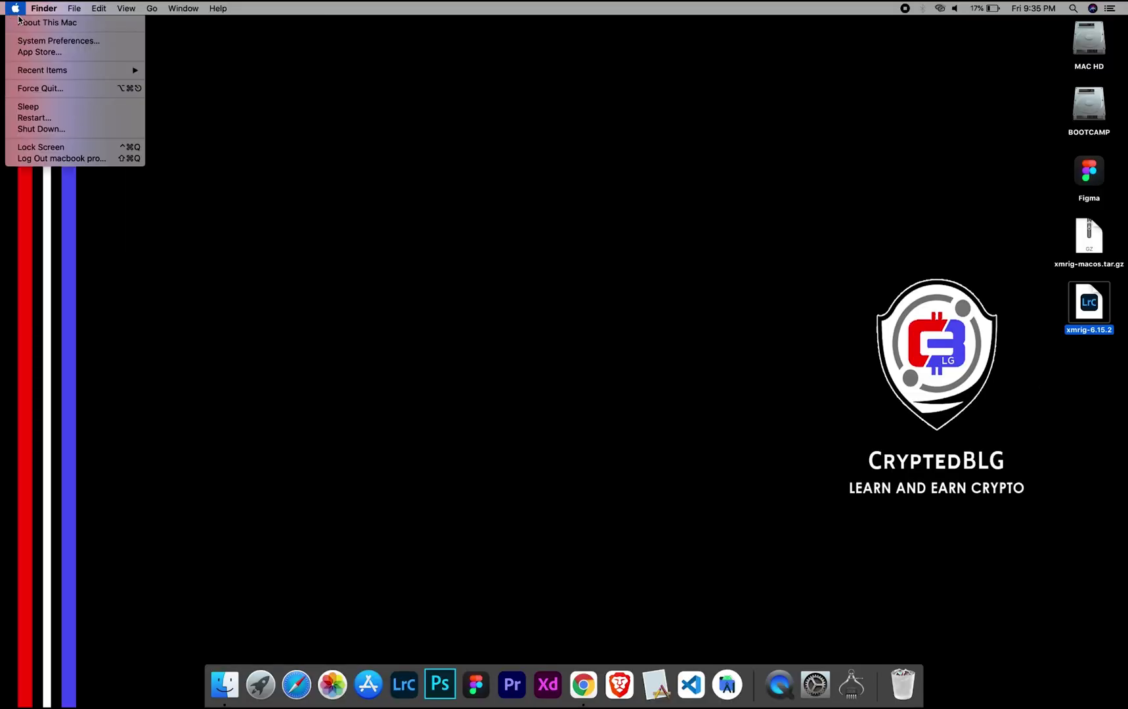
pyautogui.click(26, 24)
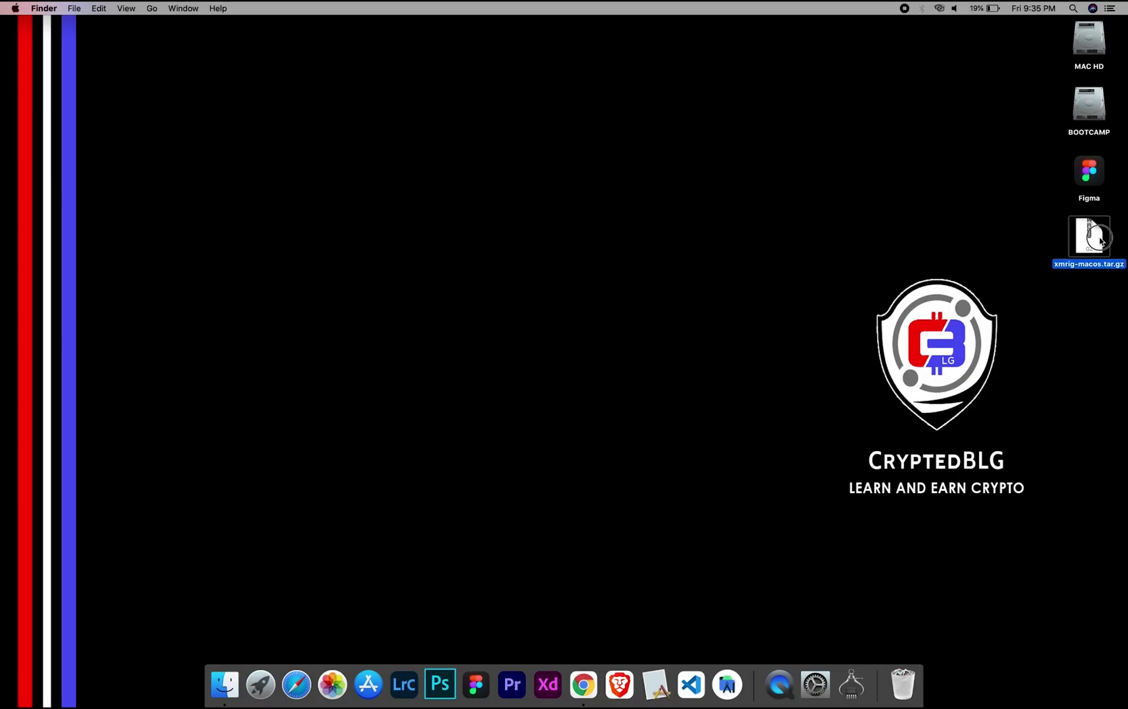
pyautogui.doubleClick(1090, 236)
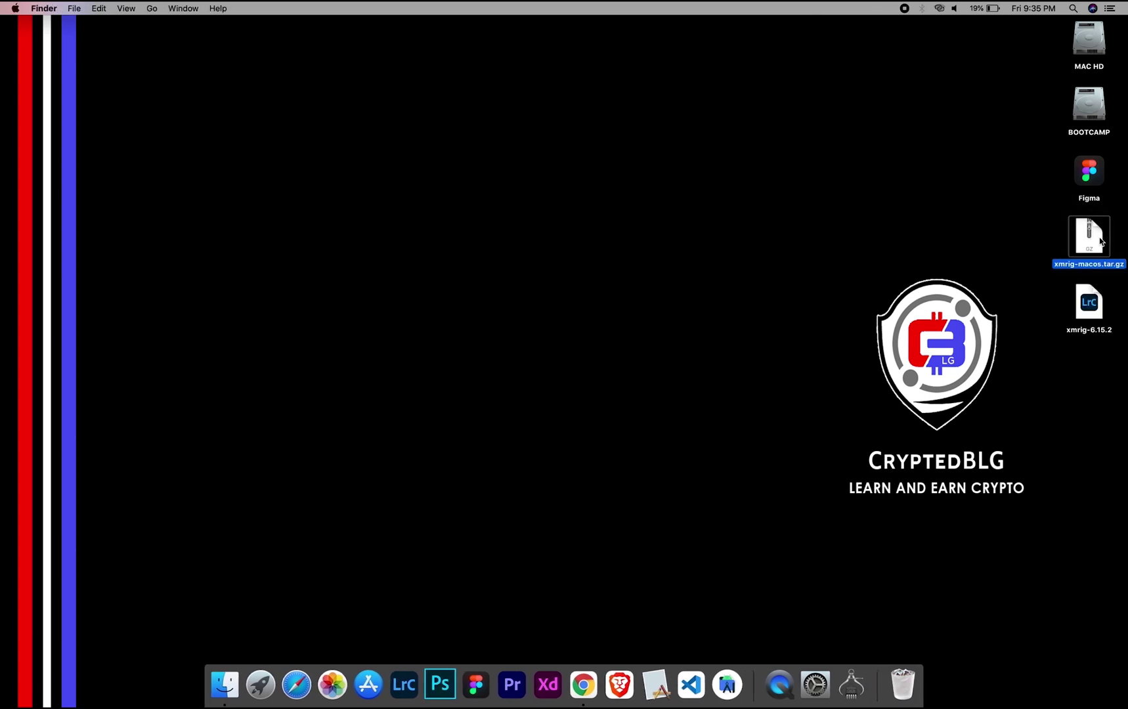
pyautogui.click(1094, 300)
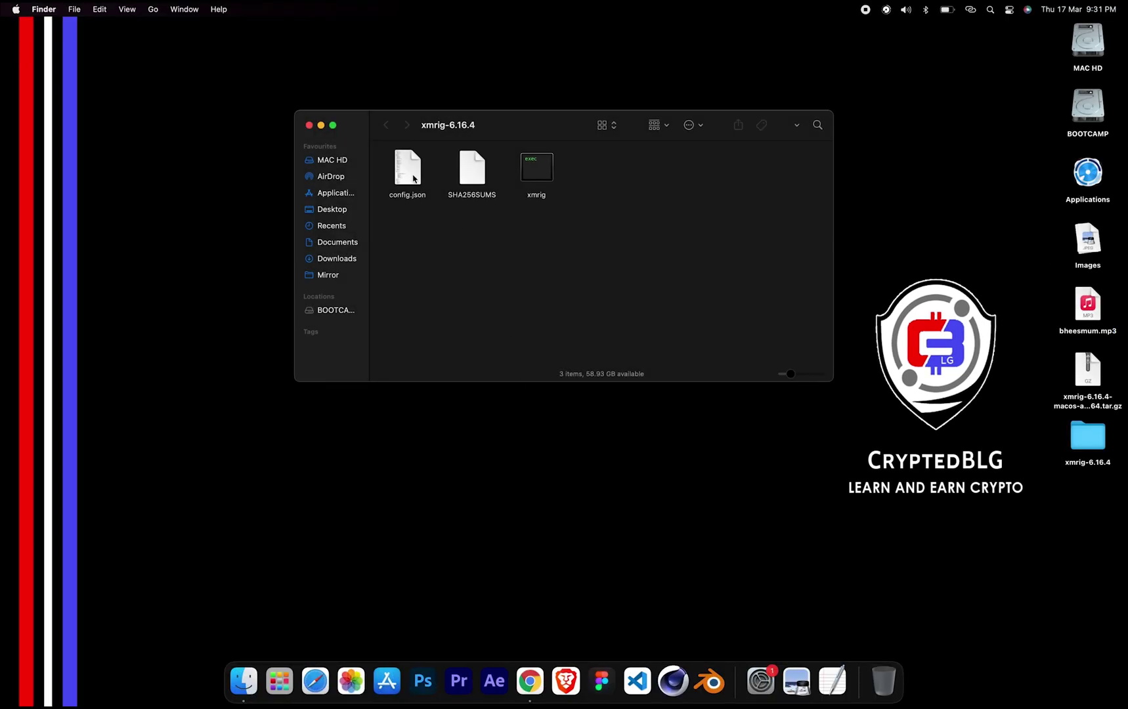
# Step: Open xmrig's config.json in TextEdit using Open With
pyautogui.rightClick(416, 180)
pyautogui.click(578, 268)
pyautogui.scroll(-2, 359, 306)
pyautogui.scroll(-3, 359, 306)
pyautogui.scroll(-3, 359, 307)
pyautogui.scroll(-3, 359, 306)
pyautogui.scroll(-3, 359, 306)
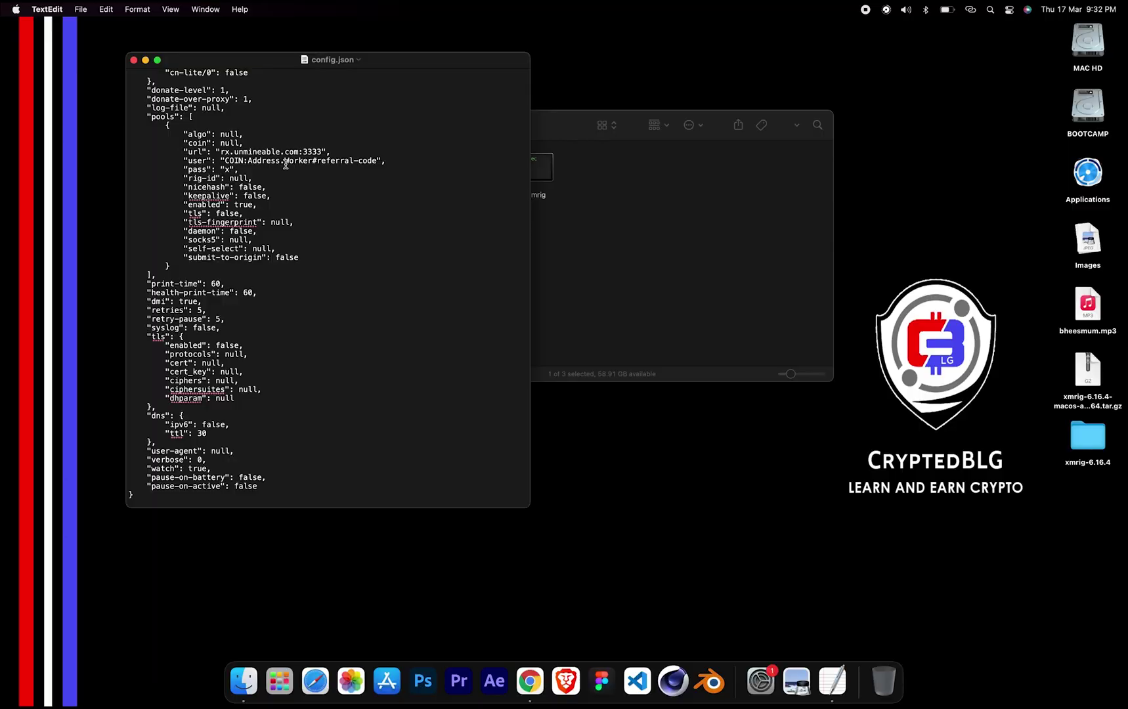
# Step: Close config.json, try launching xmrig, and dismiss the unidentified developer warning
pyautogui.click(137, 64)
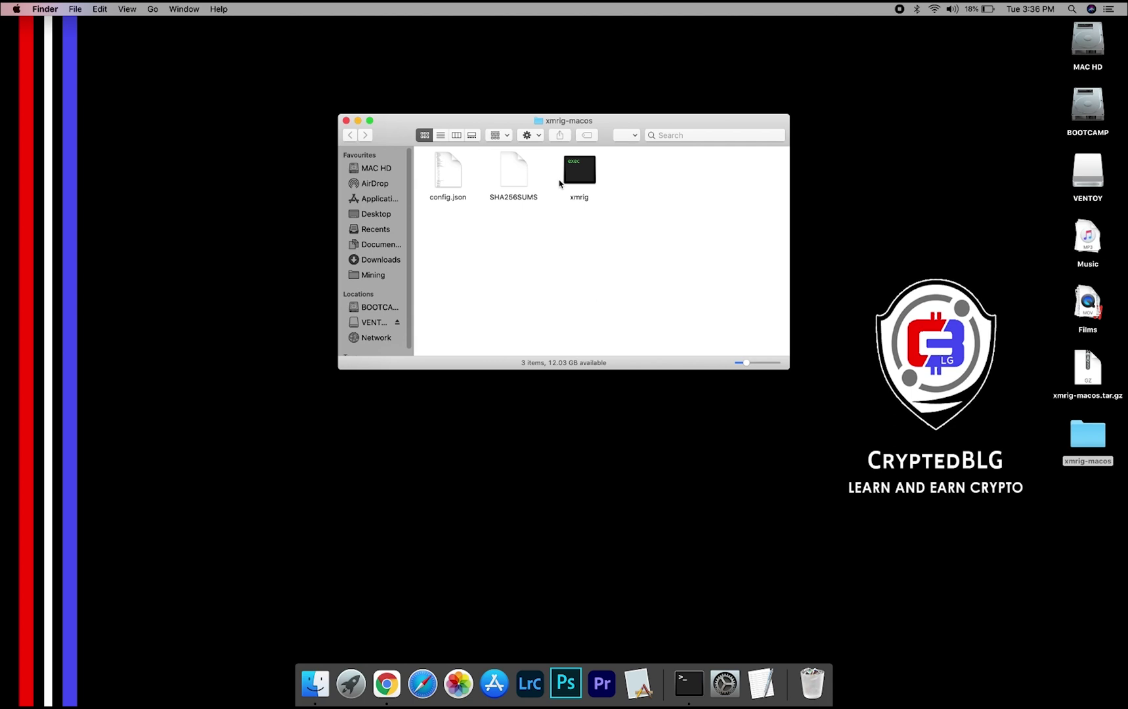
pyautogui.doubleClick(572, 180)
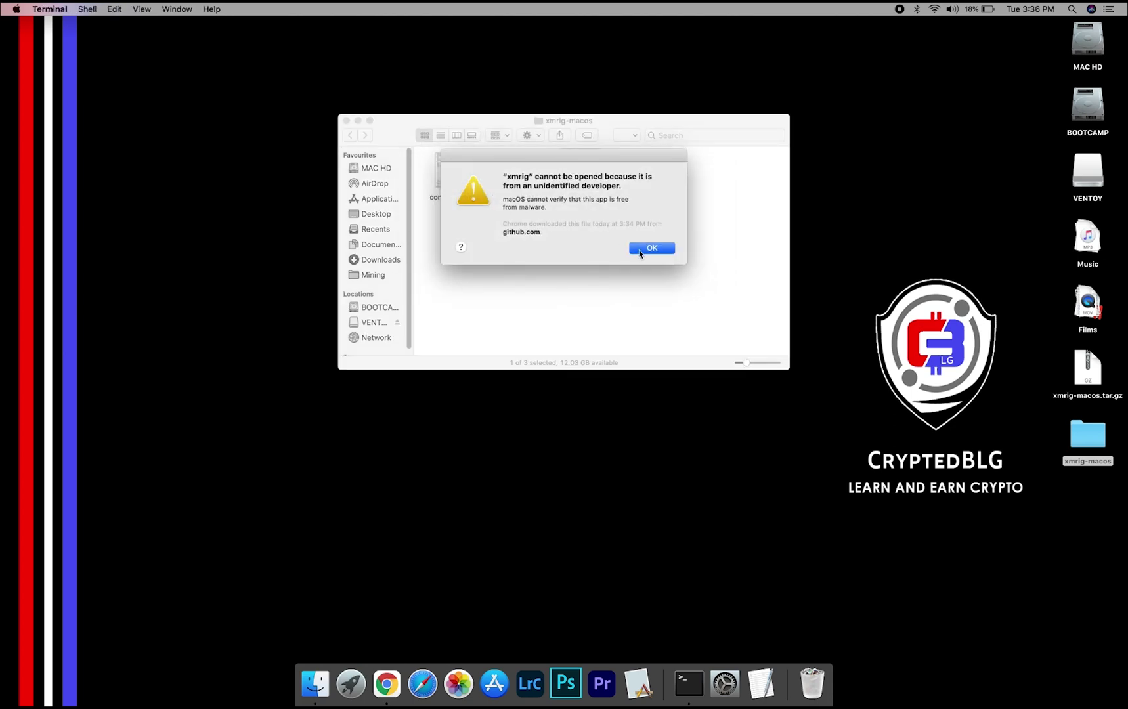
pyautogui.click(642, 250)
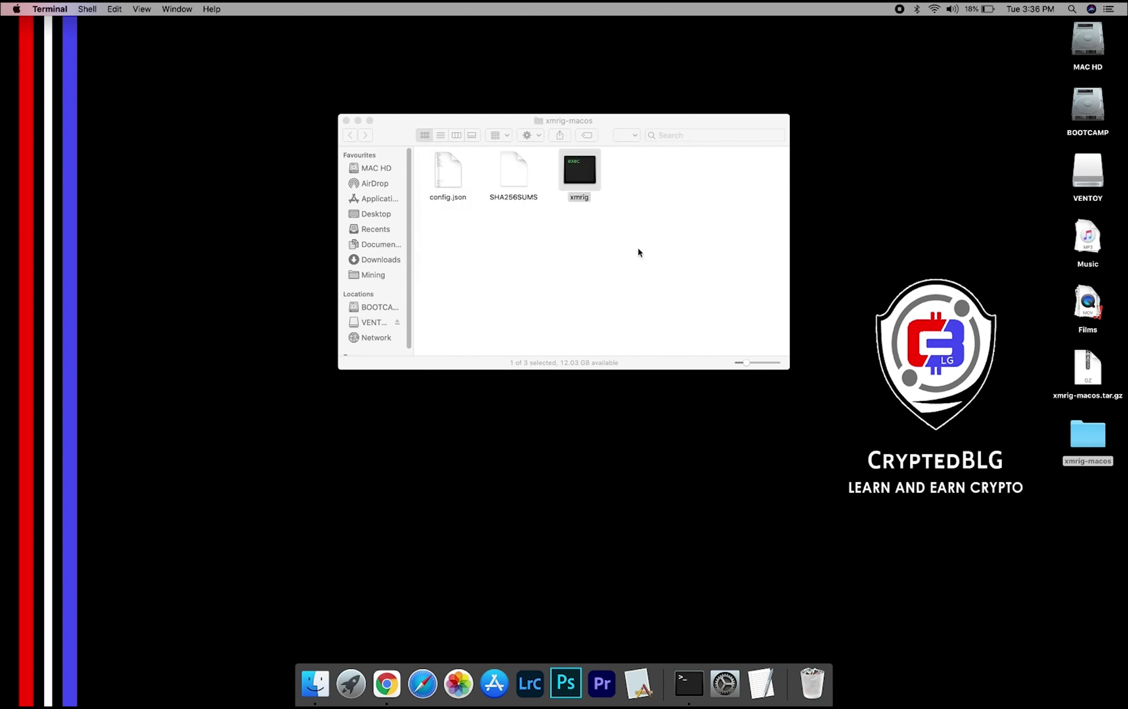
# Step: Approve xmrig with Open Anyway in Security & Privacy and confirm opening it
pyautogui.click(19, 11)
pyautogui.click(35, 41)
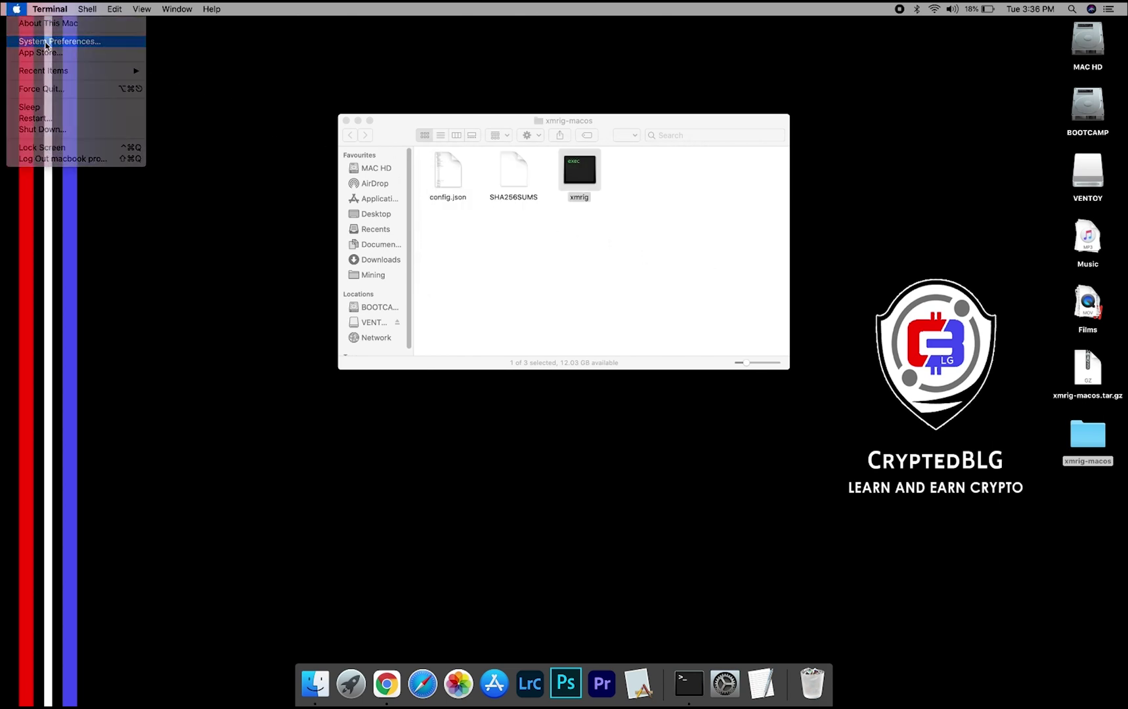
pyautogui.click(362, 293)
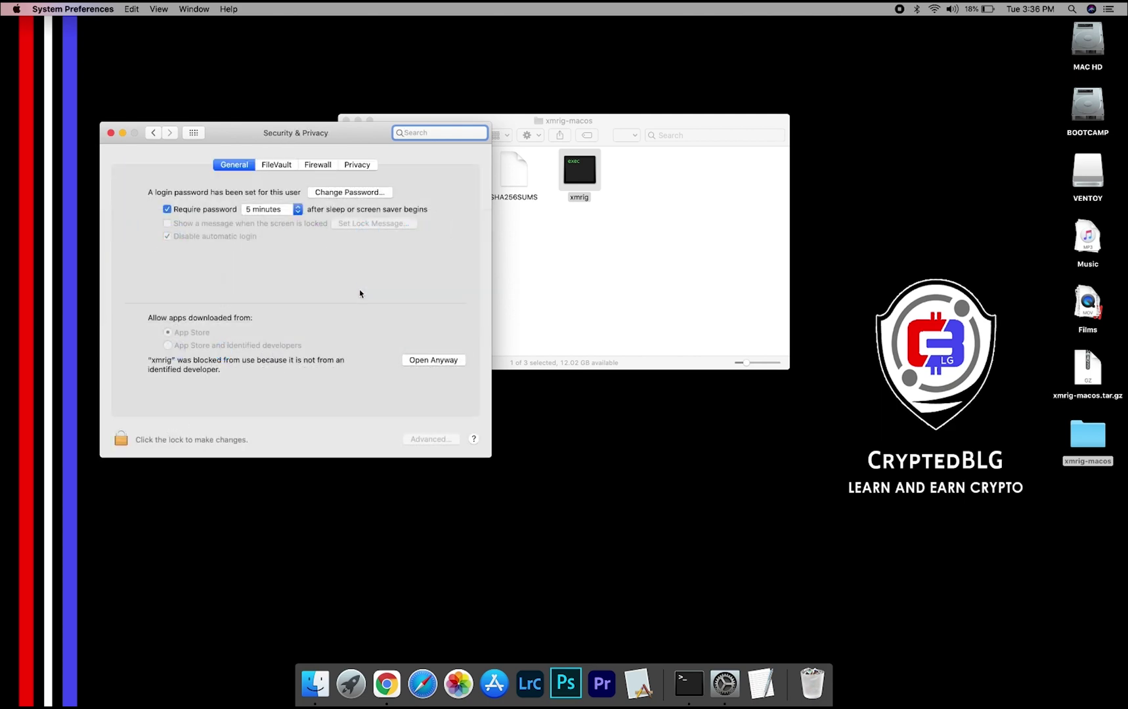
pyautogui.click(421, 361)
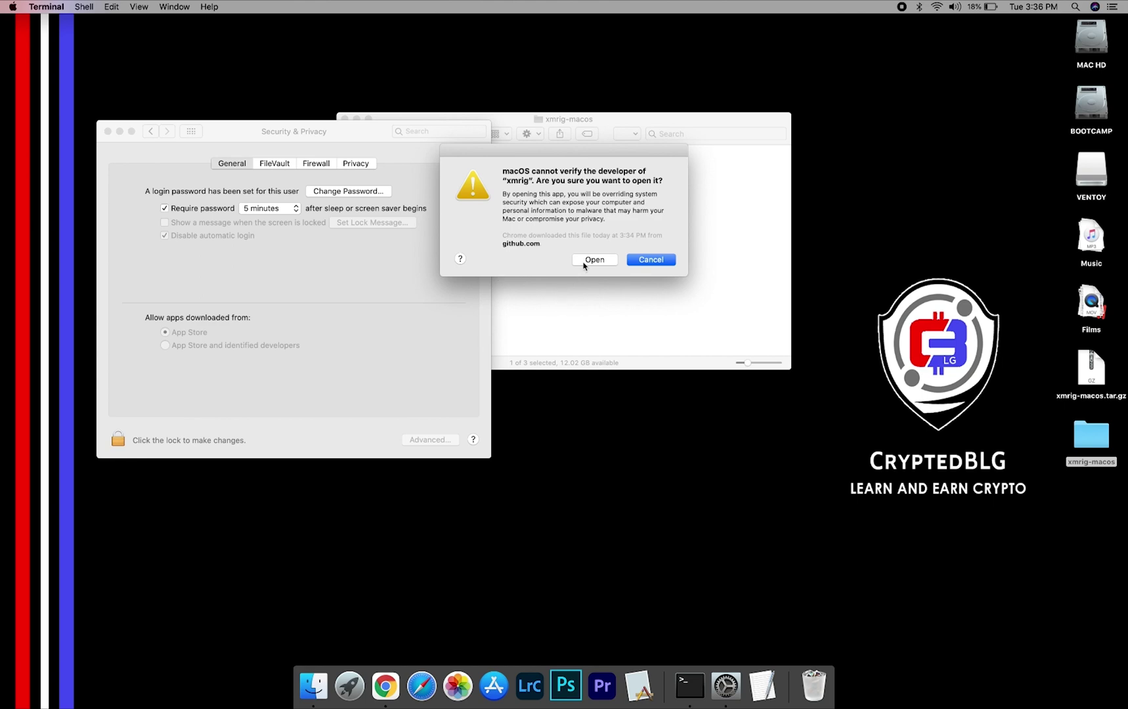
pyautogui.click(584, 265)
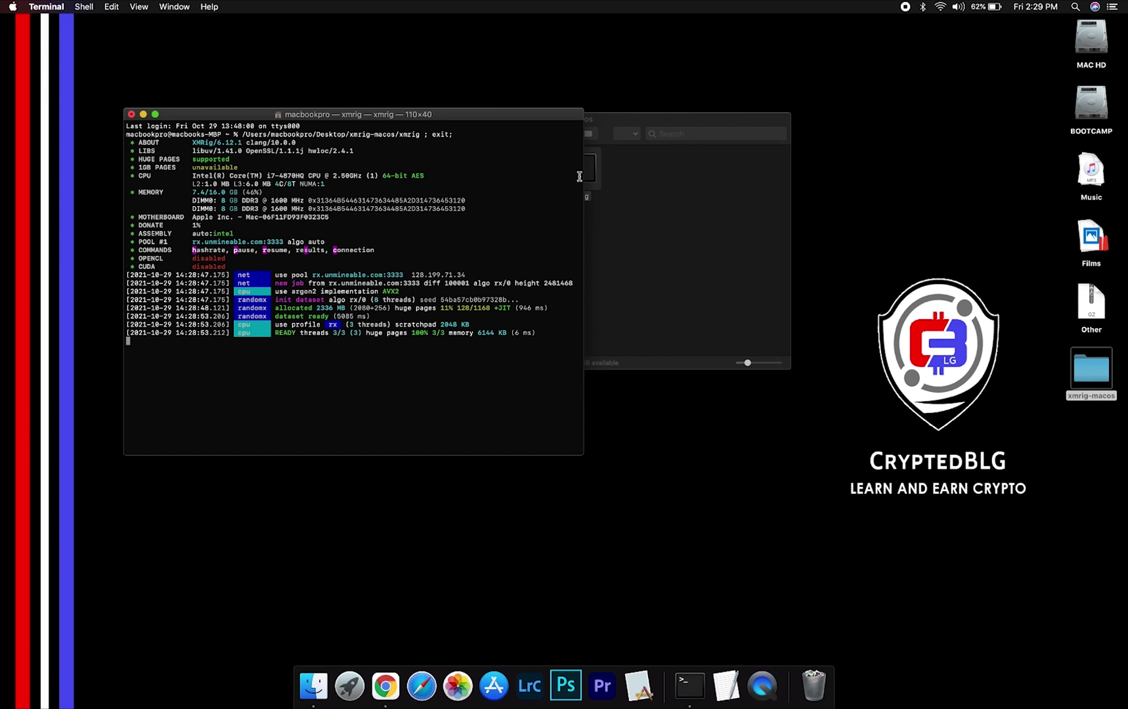
# Step: Print xmrig's per-thread hashrate and close the xmrig-6.15.2 Finder window
pyautogui.press('h')
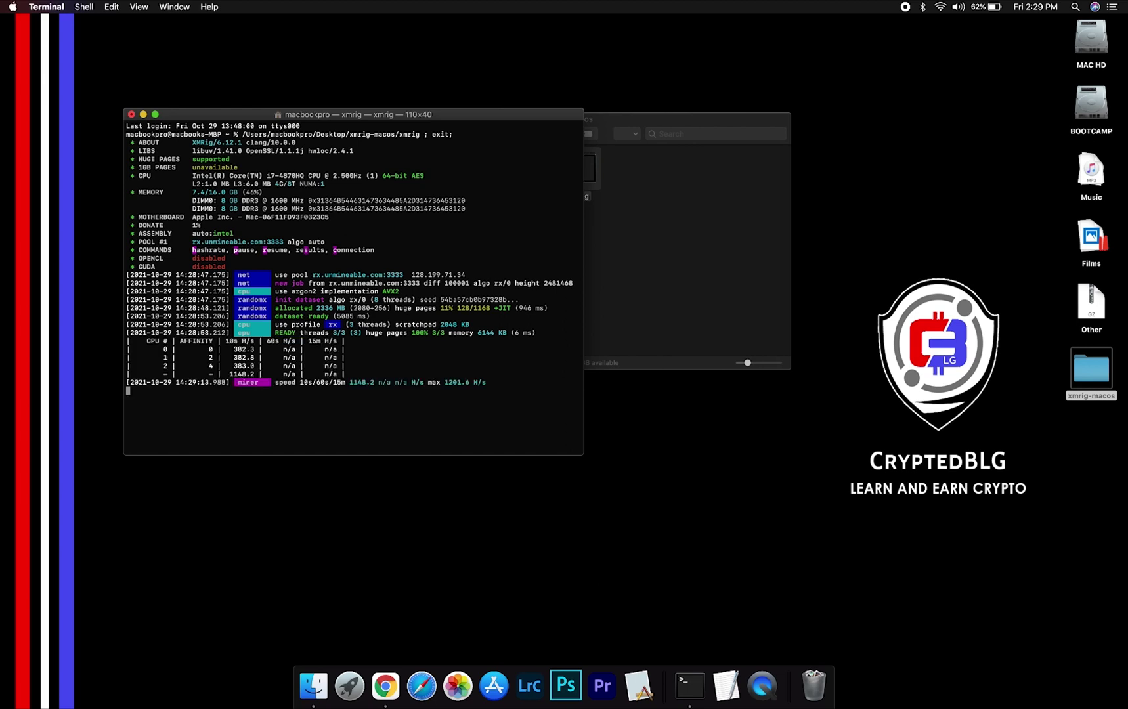
pyautogui.click(670, 238)
pyautogui.press('super+w')
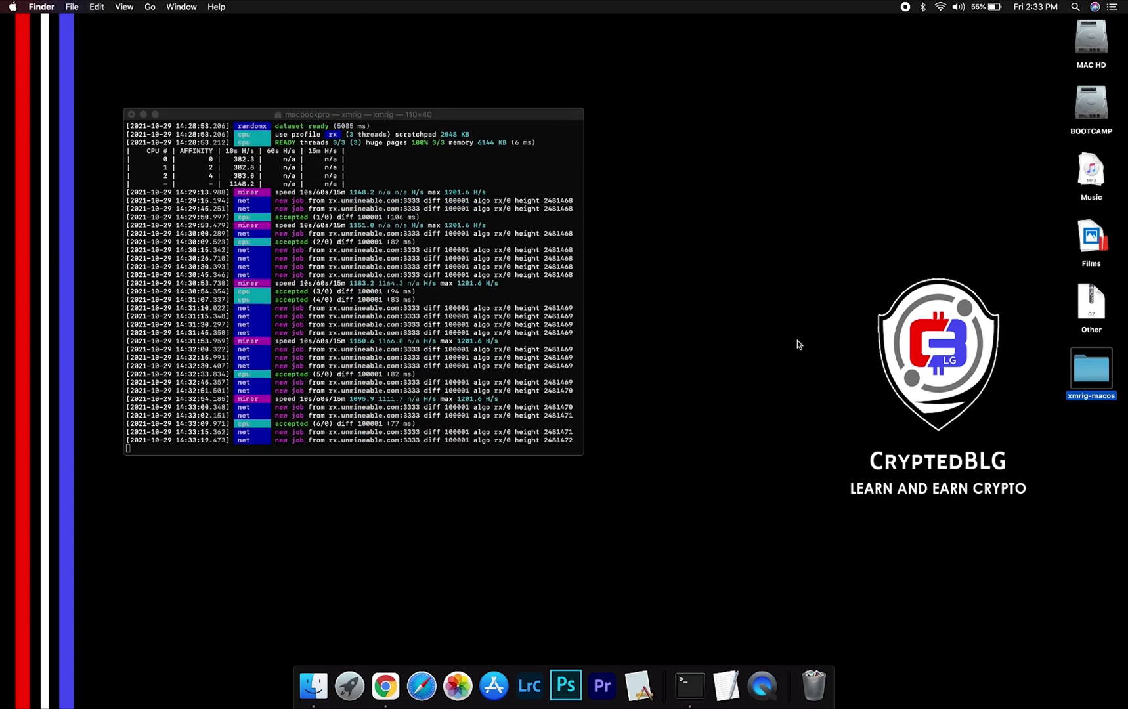
pyautogui.click(385, 686)
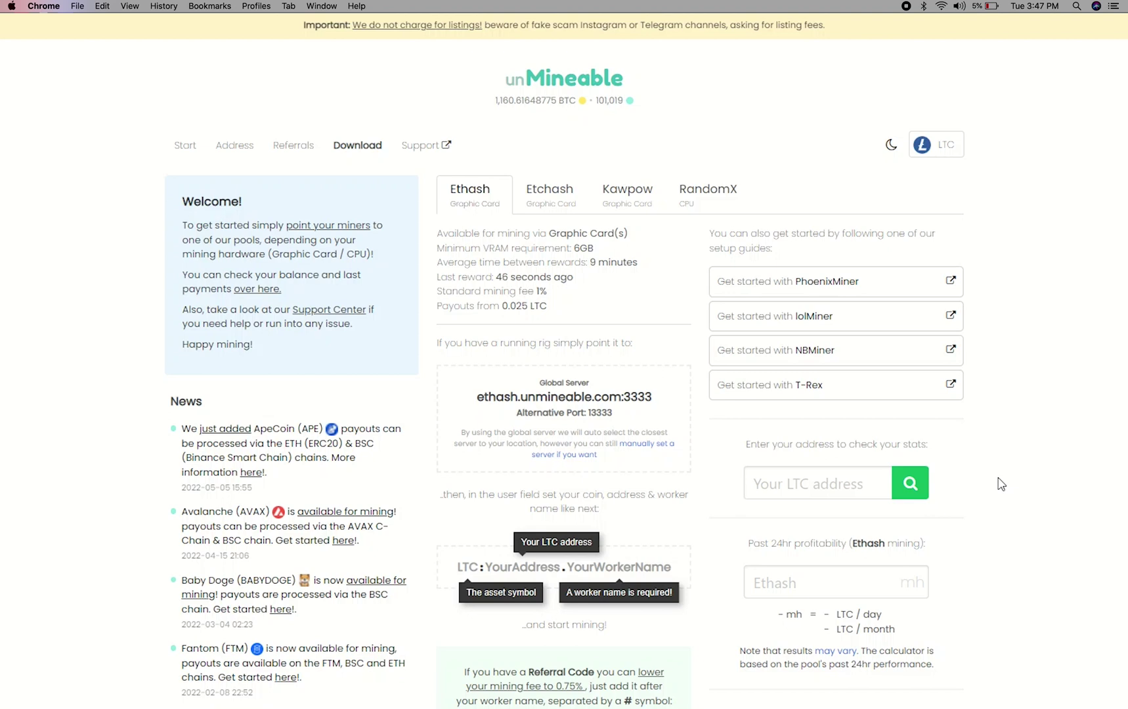
# Step: Look up the pasted Litecoin wallet address on unMineable
pyautogui.click(841, 480)
pyautogui.hotkey('ctrl', 'v')
pyautogui.click(908, 494)
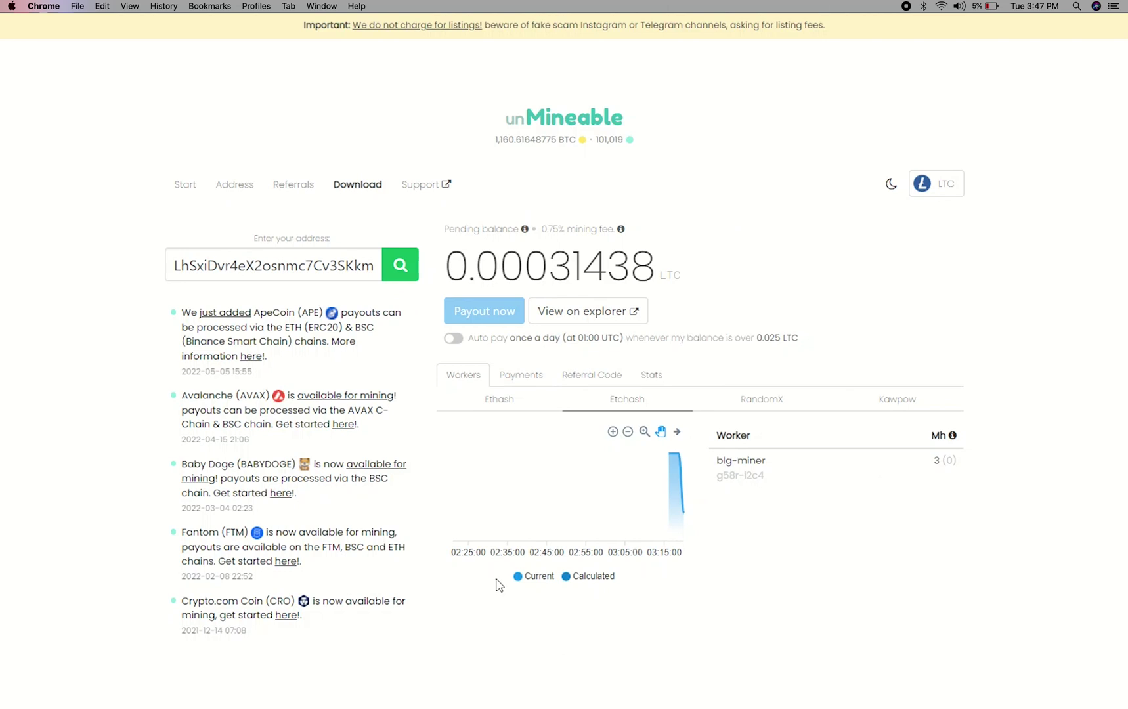
# Step: Review the Payments, Referral Code and Stats tabs, then enable daily auto pay
pyautogui.click(533, 390)
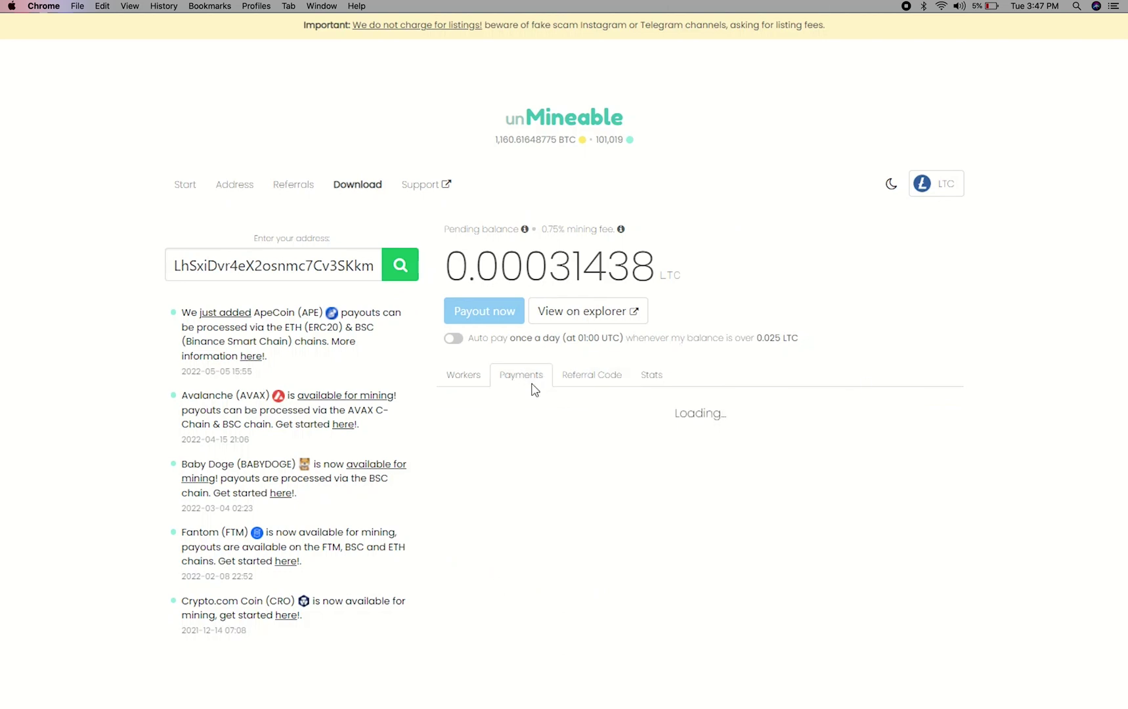
pyautogui.click(573, 387)
pyautogui.click(649, 380)
pyautogui.scroll(-1, 649, 384)
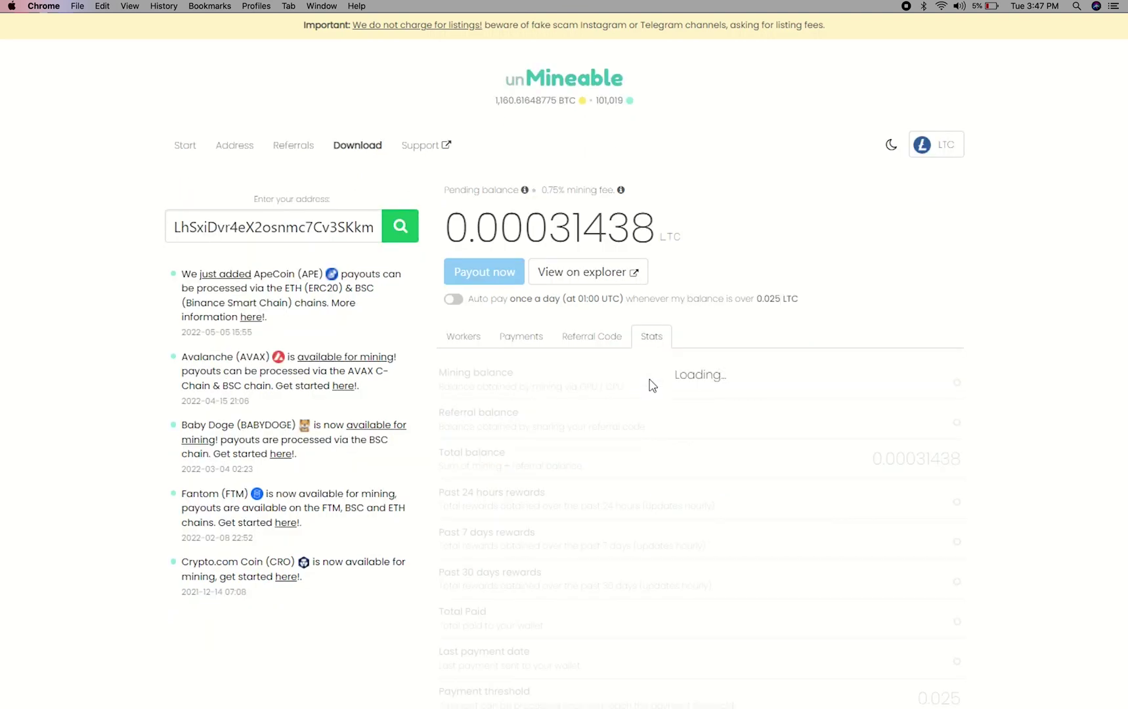
pyautogui.scroll(3, 577, 361)
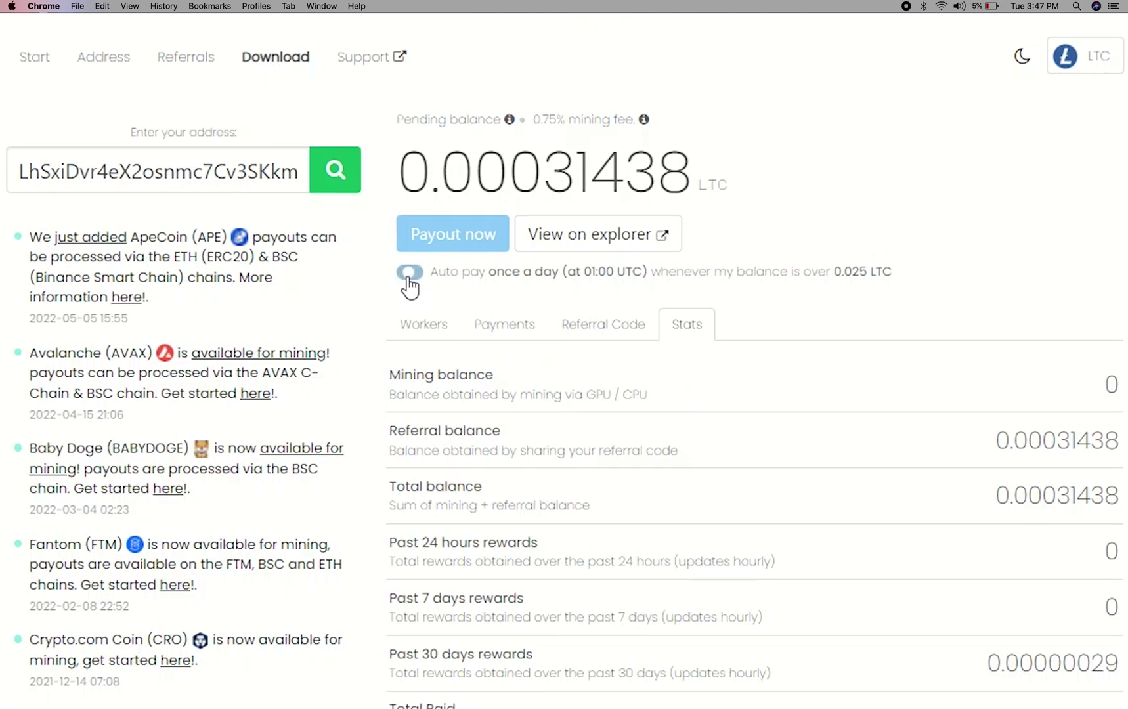
pyautogui.click(410, 275)
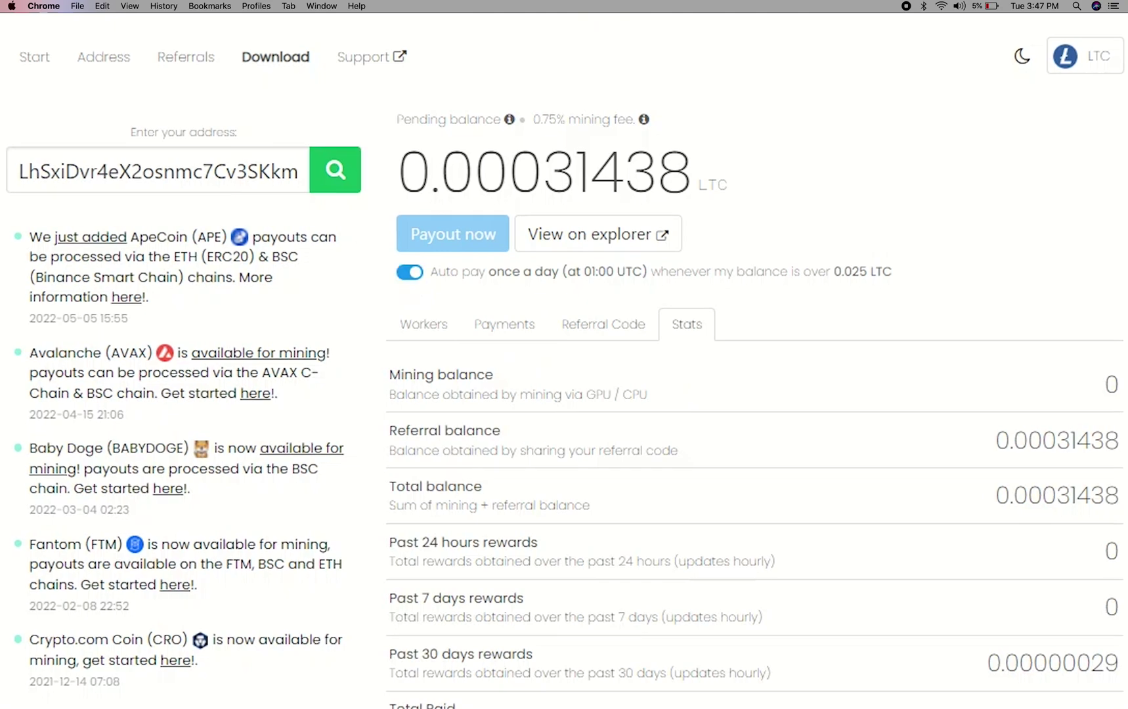